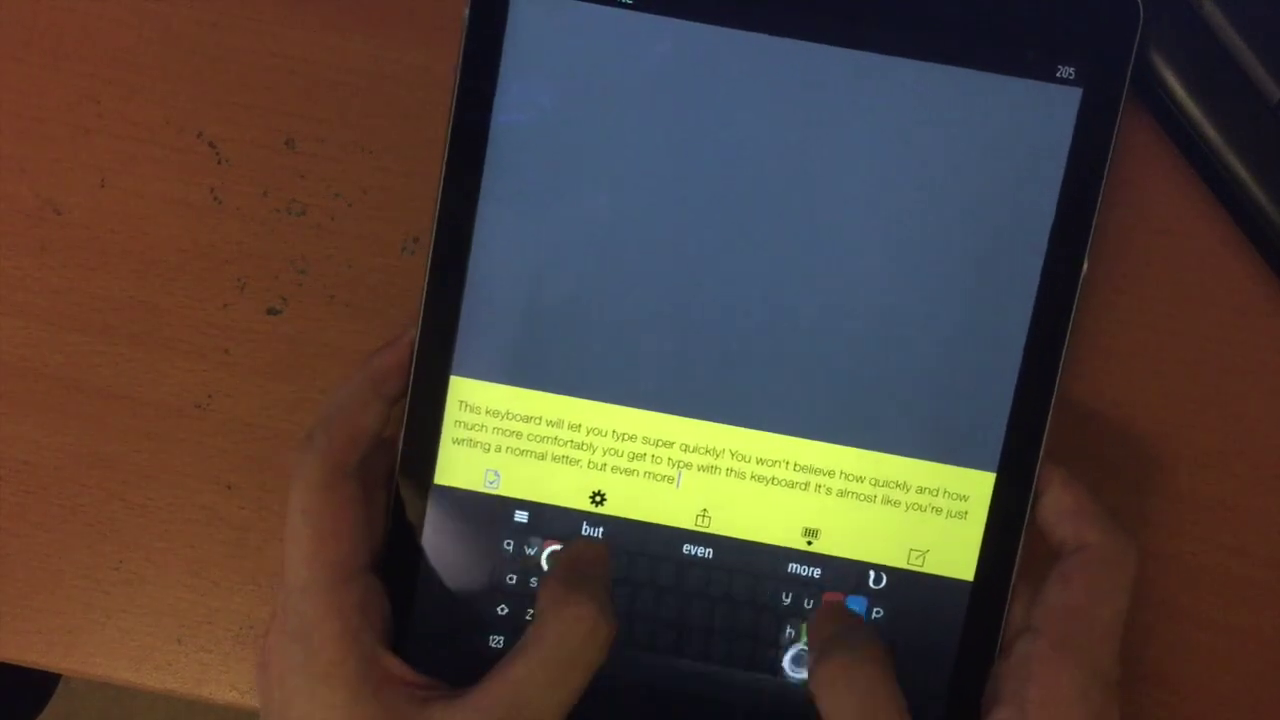
# Replace 'modern' with 'contemporaneous' to end the yellow note, then start the tutorial with 'capital'.
pyautogui.write('modern')
pyautogui.hotkey('ctrl', 'BackSpace')
pyautogui.write('contemporaneous')
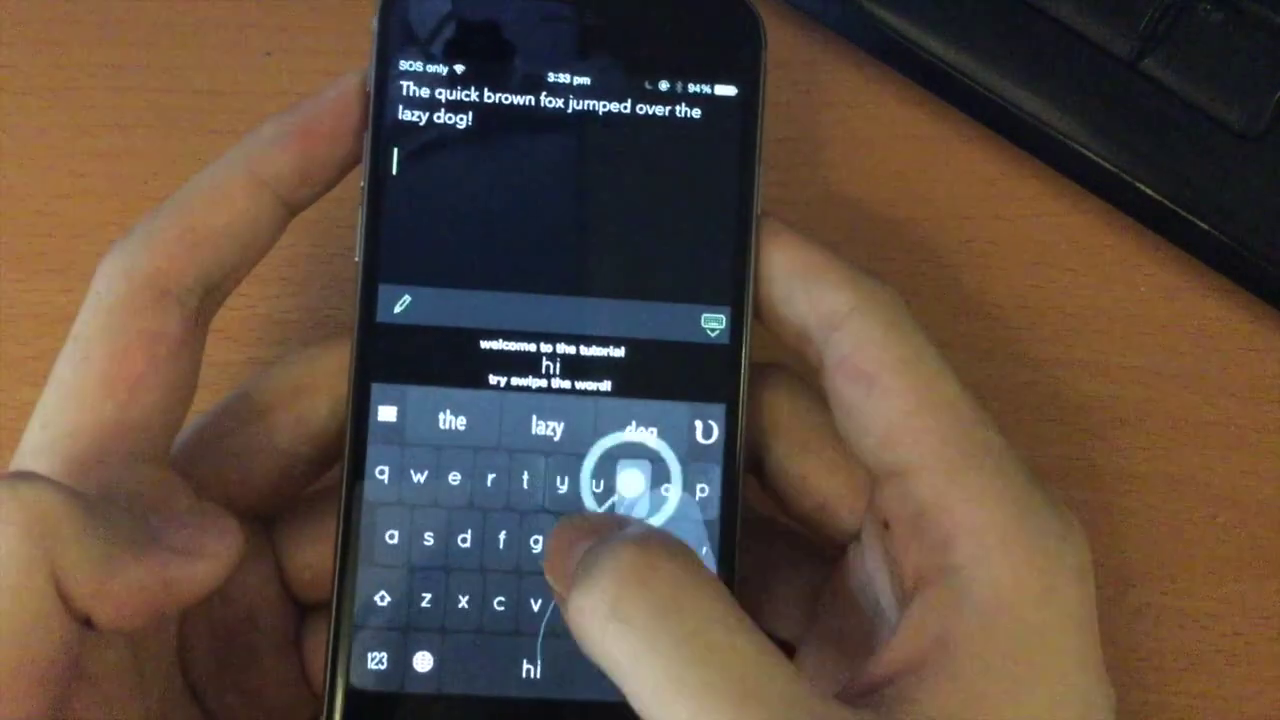
pyautogui.write('hi ')
pyautogui.write('this nice thing ')
pyautogui.write('itccapital')
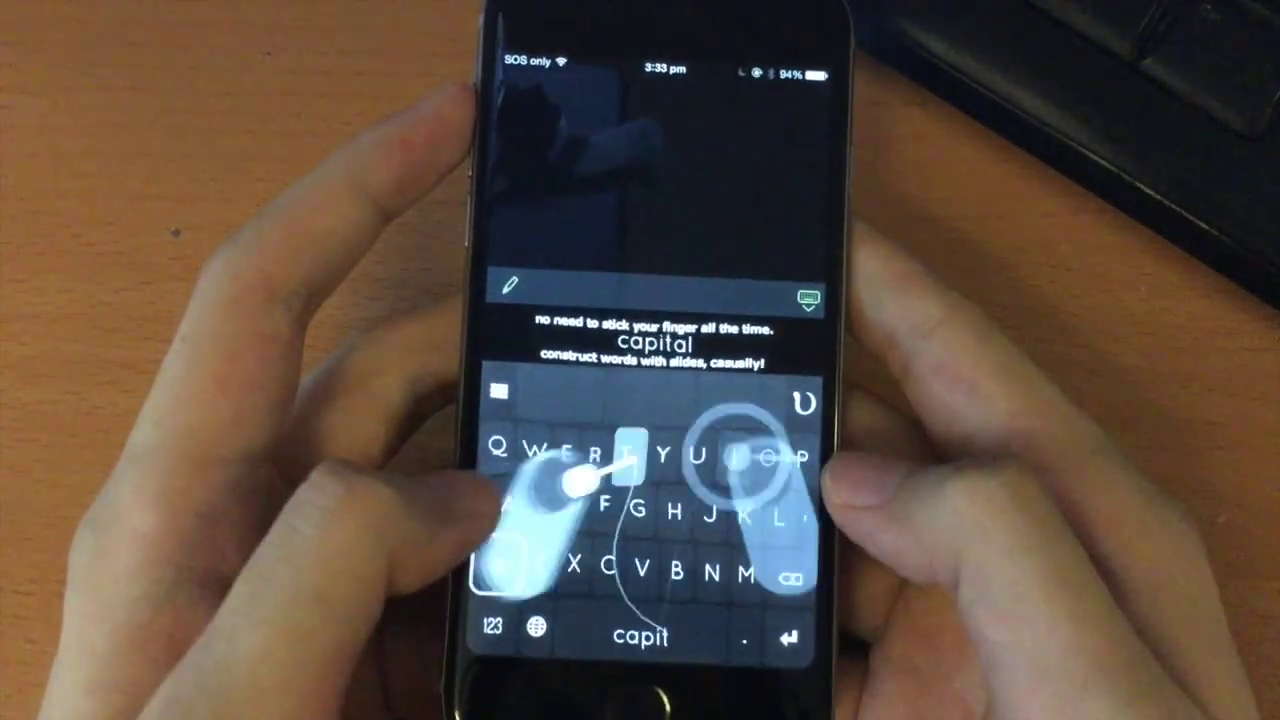
# Swipe 'Capital', 'is' and 'amazing' in the tutorial, committing each word with space.
pyautogui.write('Capital ')
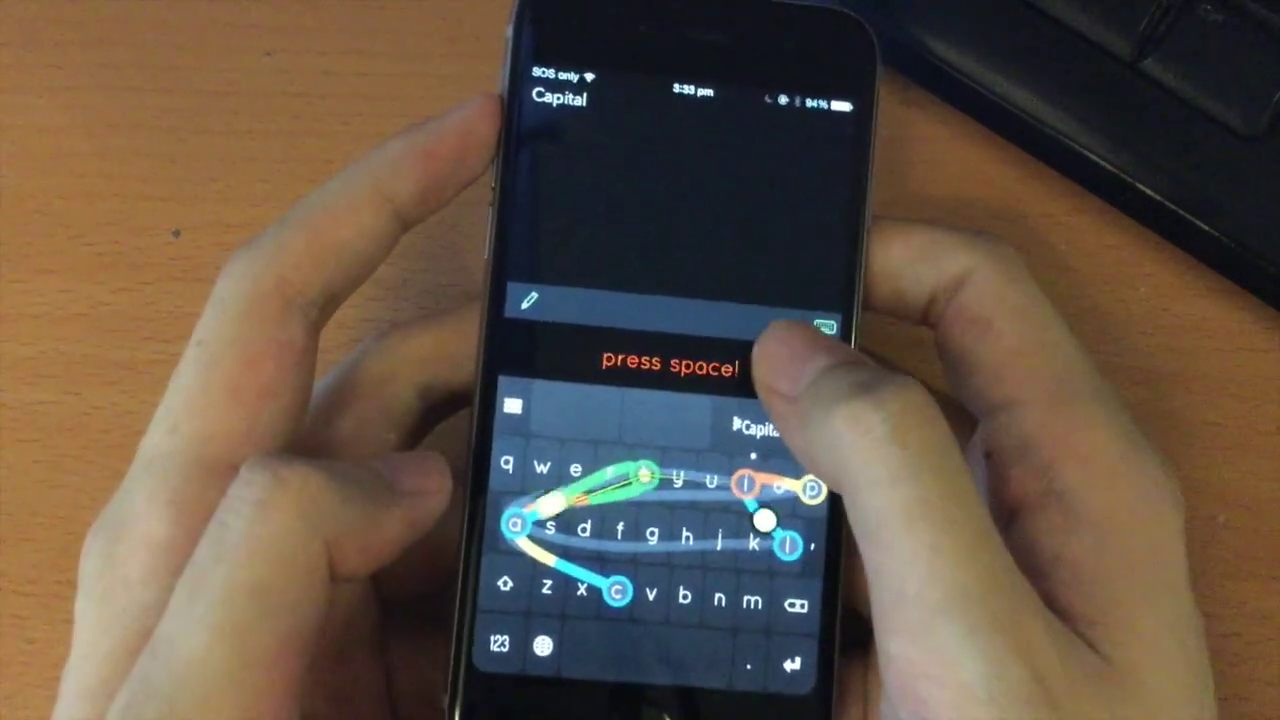
pyautogui.write('is')
pyautogui.press('space')
pyautogui.write('amazing')
pyautogui.press('space')
# Exit the tutorial, then add repeated 'poop' and 'pop' words and the line 'what is this'.
pyautogui.write('esome')
pyautogui.press('BackSpace')
pyautogui.press('BackSpace')
pyautogui.press('BackSpace')
pyautogui.press('Down')
pyautogui.press('Return')
pyautogui.write('poop')
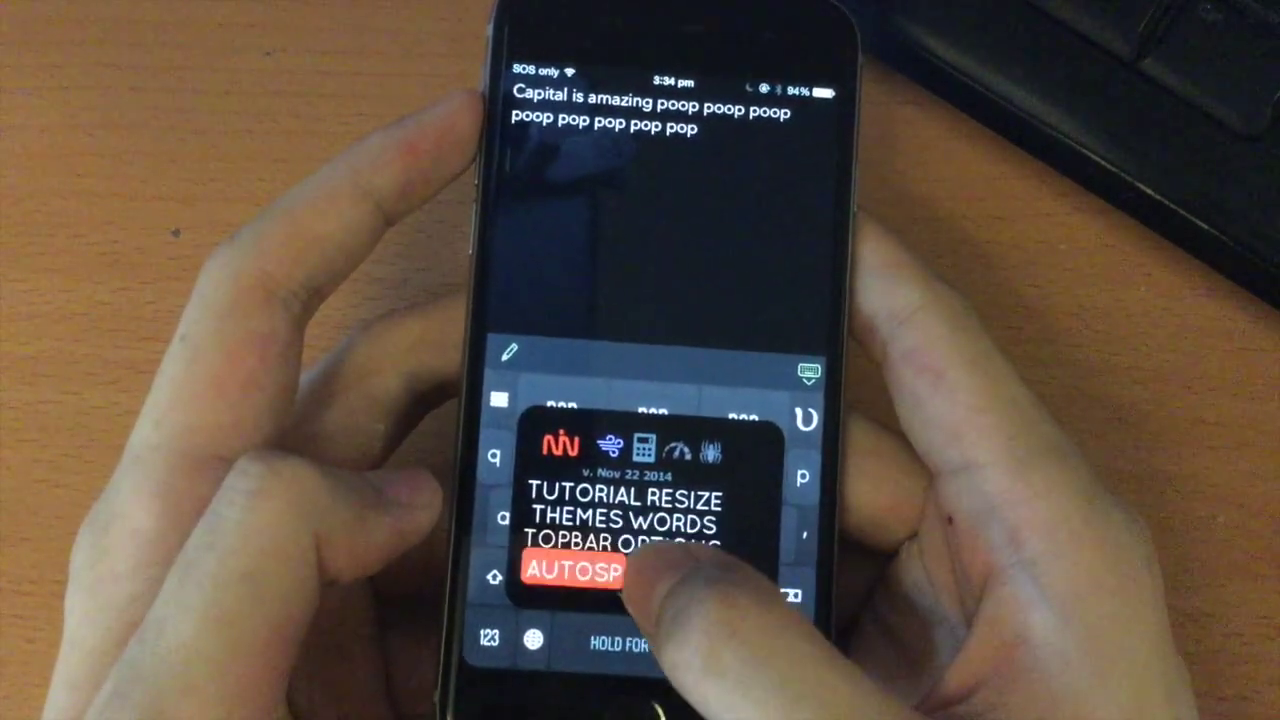
pyautogui.write('what is this')
# Turn on AUTOSPACE and add the line 'Antimat', trimmed from 'Antimatter'.
pyautogui.click(575, 577)
pyautogui.write('Antimatter')
pyautogui.press('BackSpace')
pyautogui.press('Return')
# Add 'The quick brown fox jumped over', browsing word alternatives but keeping 'jumped'.
pyautogui.write('The quick brown fox jumped over')
pyautogui.moveTo(650, 440)
pyautogui.mouseDown()
pyautogui.moveTo(740, 420)
pyautogui.moveTo(600, 470)
pyautogui.mouseUp()
pyautogui.click(571, 480)
pyautogui.moveTo(640, 430); pyautogui.dragTo(600, 470)
pyautogui.click(586, 443)
pyautogui.moveTo(660, 440); pyautogui.dragTo(714, 400)
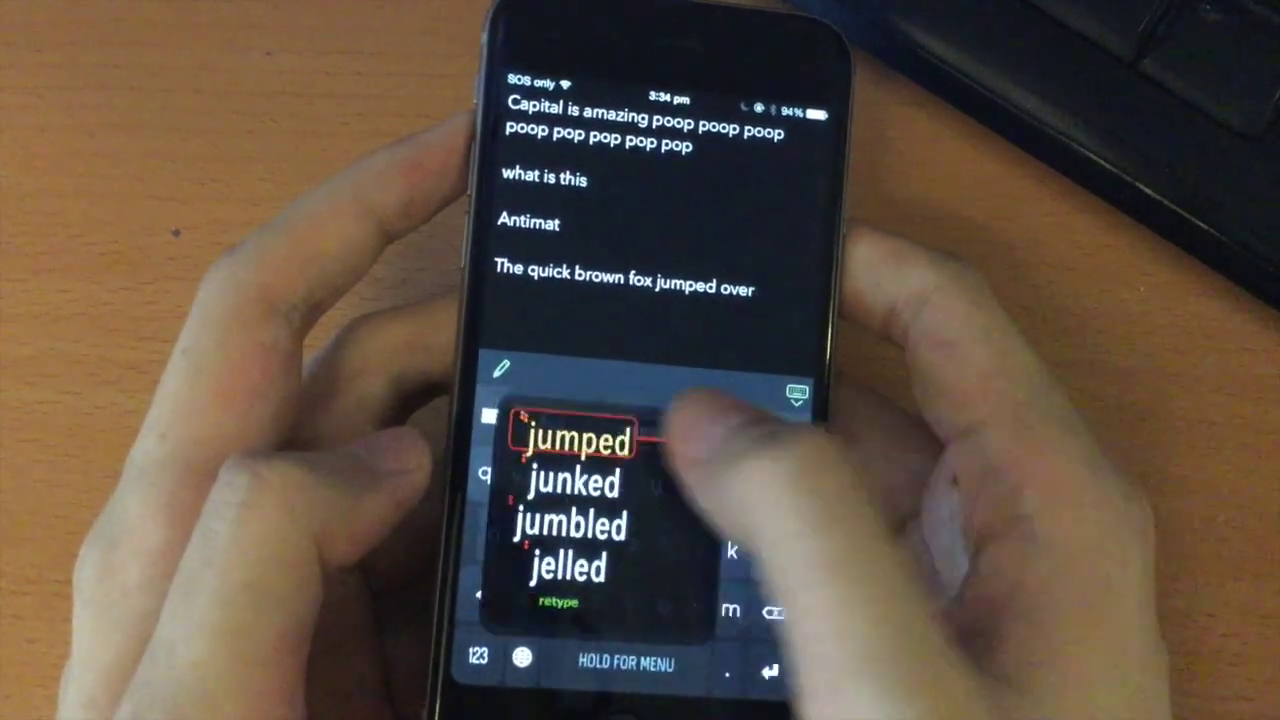
# Change 'Fox' to lowercase 'fox' through the word alternatives popup.
pyautogui.press('Return')
pyautogui.moveTo(650, 665)
pyautogui.mouseDown()
pyautogui.moveTo(530, 635)
pyautogui.moveTo(535, 610)
pyautogui.moveTo(635, 640)
pyautogui.moveTo(570, 620)
pyautogui.mouseUp()
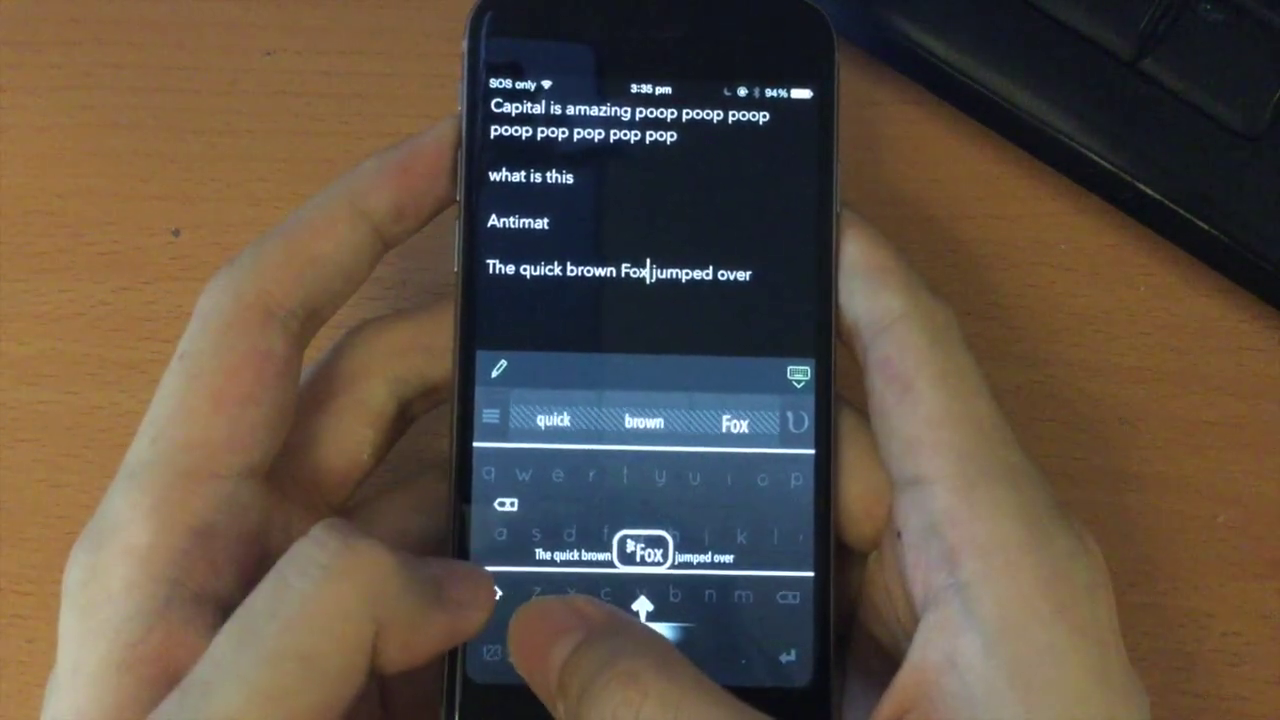
pyautogui.moveTo(620, 610)
pyautogui.mouseDown()
pyautogui.moveTo(680, 610)
pyautogui.moveTo(600, 615)
pyautogui.moveTo(635, 640)
pyautogui.mouseUp()
pyautogui.press('Return')
# Add the line 'Use the right thumb!', fixing the mistyped 'thing'.
pyautogui.write('Use the right thing')
pyautogui.press('BackSpace')
pyautogui.press('BackSpace')
pyautogui.press('BackSpace')
pyautogui.write('thumb!')
pyautogui.press('Return')
# Add 'Alright alright alright anyway anyway awesome' and 'What is this though seriously', dismissing the shortcut prompt.
pyautogui.write('Alright')
pyautogui.write(' alright')
pyautogui.write(' alright anyway anyway awesome')
pyautogui.press('Return')
pyautogui.write('What is this though seriously')
pyautogui.moveTo(600, 660); pyautogui.dragTo(655, 505)
pyautogui.press('Return')
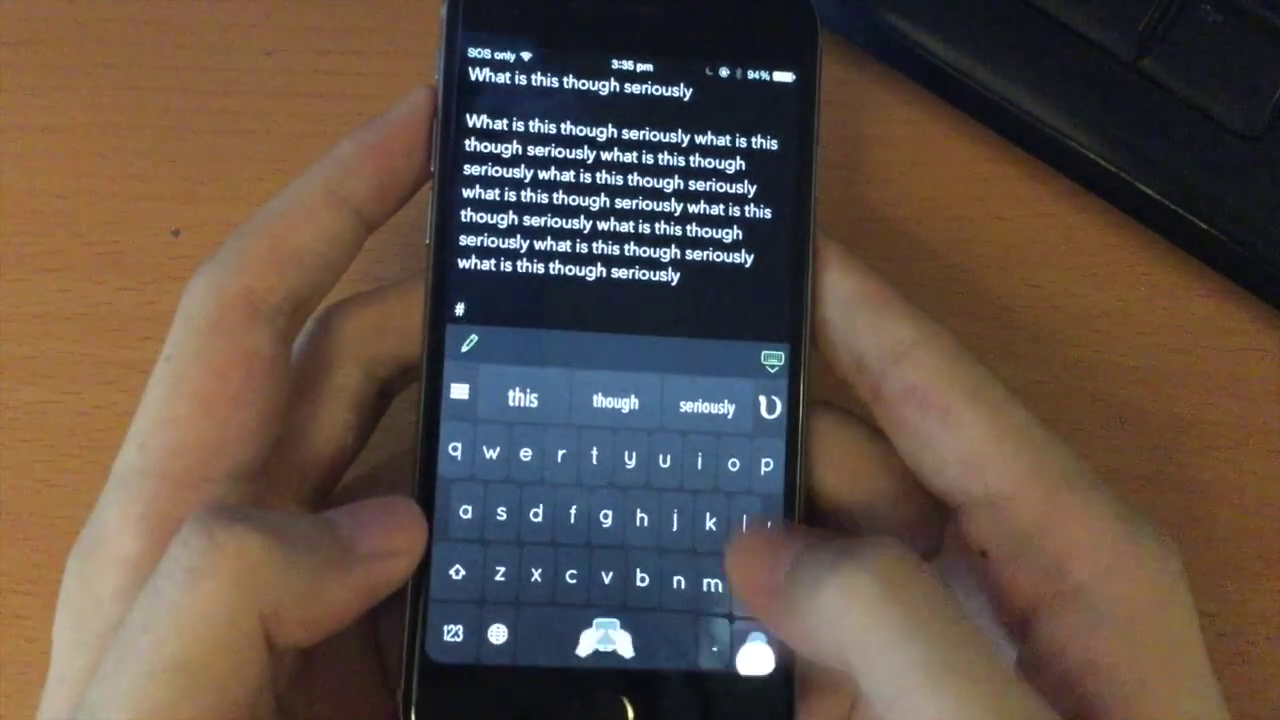
# Add '#?!' and uppercase 'What?' lines with web addresses like reddit.com.
pyautogui.write('#?!')
pyautogui.click(748, 645)
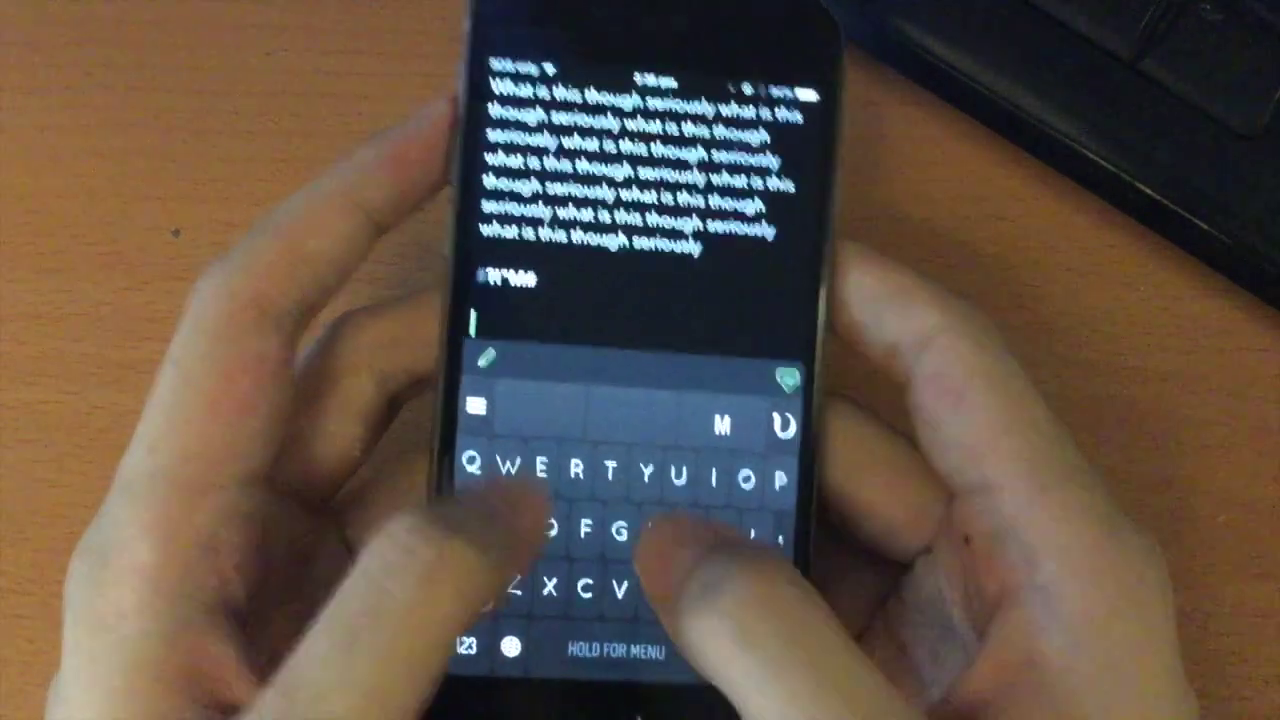
pyautogui.write('What')
pyautogui.write('? What? What? What')
pyautogui.write(' Nice!')
pyautogui.write('it.com')
pyautogui.write(' oe')
pyautogui.press('BackSpace')
pyautogui.write('r jormy.com')
pyautogui.write('!!')
pyautogui.write(' !!')
pyautogui.press('Return')
# Insert quick-paste phrases 'Where are you right now bro?' and 'What's goin on?'.
pyautogui.click(448, 596)
pyautogui.moveTo(500, 645); pyautogui.dragTo(565, 615)
pyautogui.press('Return')
pyautogui.write('z')
pyautogui.press('BackSpace')
pyautogui.moveTo(490, 610); pyautogui.dragTo(640, 590)
pyautogui.moveTo(500, 525); pyautogui.dragTo(515, 482)
pyautogui.moveTo(500, 540); pyautogui.dragTo(500, 487)
# Resize the keyboard to big and split, with a left dominant split layout.
pyautogui.press('Return')
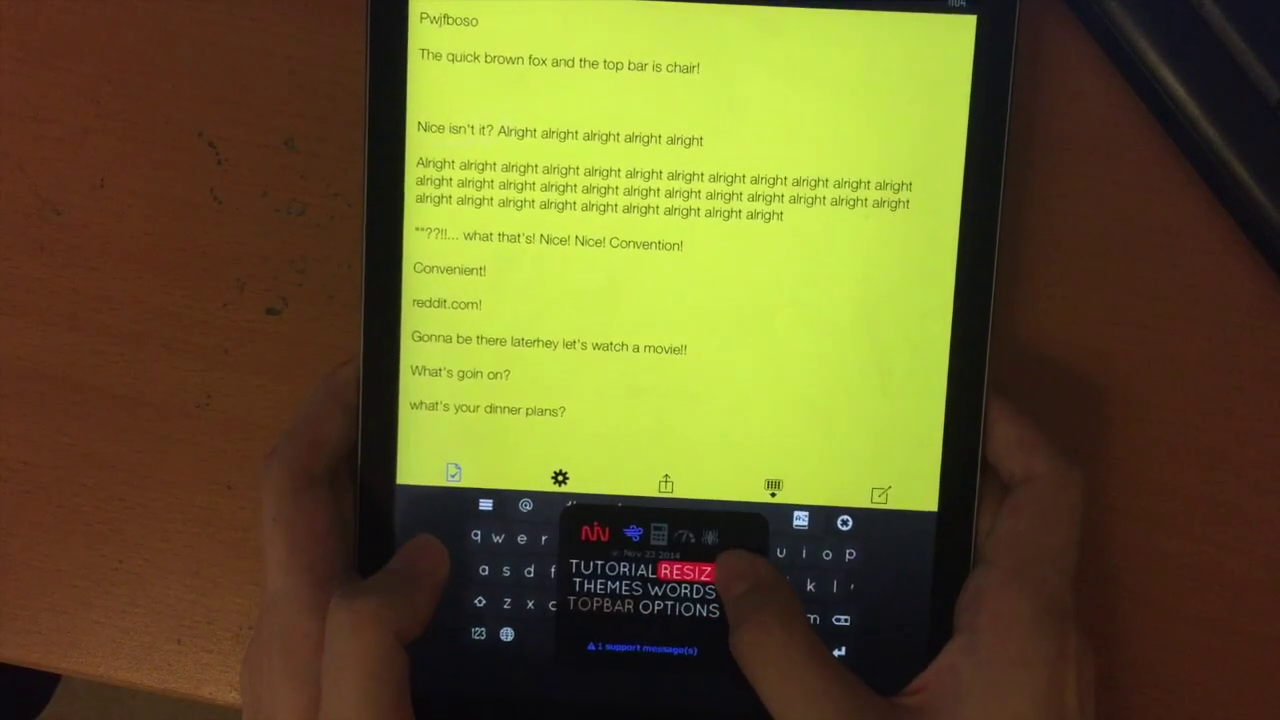
pyautogui.click(686, 572)
pyautogui.click(565, 551)
pyautogui.click(591, 553)
pyautogui.click(703, 577)
pyautogui.scroll(-1, 650, 600)
pyautogui.click(655, 632)
# Add two rows of 'Dance' kaomoji at the end of the note.
pyautogui.click(472, 597)
pyautogui.moveTo(540, 575); pyautogui.dragTo(481, 575)
pyautogui.write('(‿)╯(¯`╮ ╯(¯)ʃ ╭(¯)ʃ')
pyautogui.press('Return')
pyautogui.write('(‿)╯(¯`╮ ╯(¯)ʃ ╭(¯)ʃ')
pyautogui.press('Return')
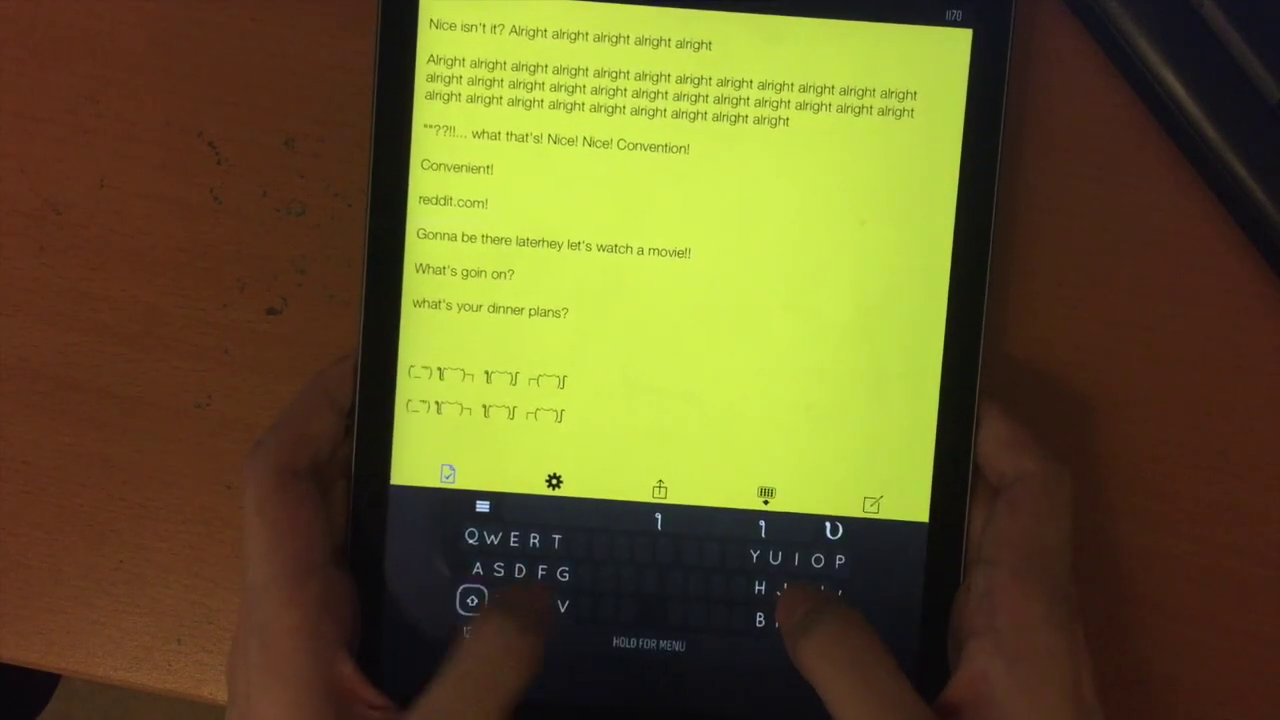
# Add a warning triangle, 'Seriously! Seriously!' and 'Yeah! Desktop! Definitely…', picking 'definitely' from suggestions.
pyautogui.press('Return')
pyautogui.write('Seriously! Zr')
pyautogui.write('!')
pyautogui.press('Return')
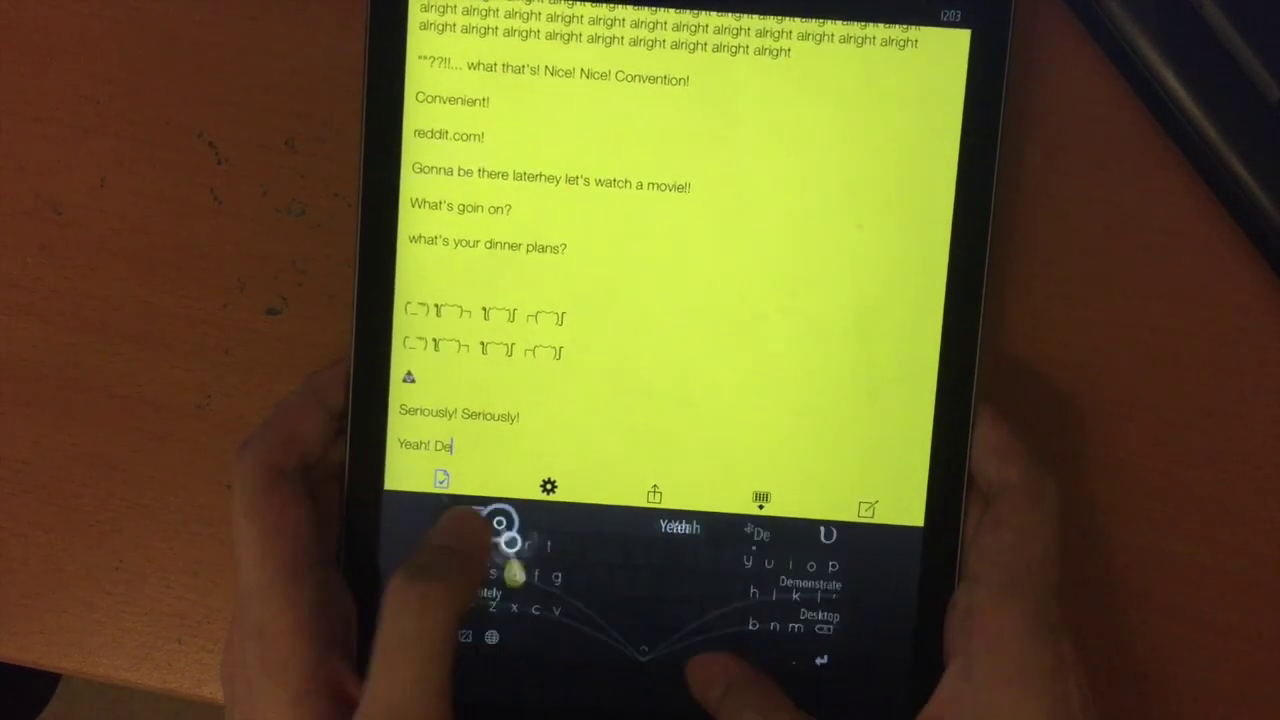
pyautogui.write('sktop')
pyautogui.write(' de')
pyautogui.moveTo(815, 618); pyautogui.dragTo(797, 629)
pyautogui.write('finitely definitely seriously seriously definitely de')
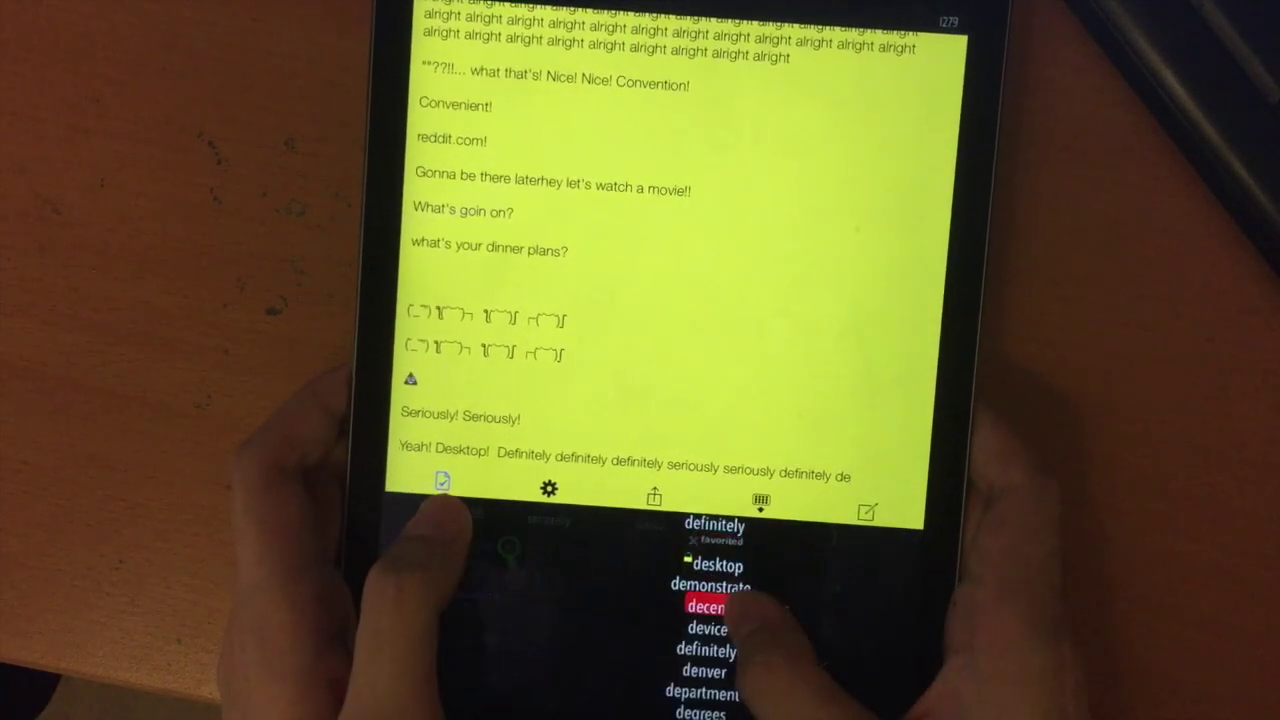
pyautogui.write('finitely definitely definitely')
# Enter a long number line ending '99×99' on the number pad, then add 'Nice right? Indeed it's amazing'.
pyautogui.scroll(15, 660, 250)
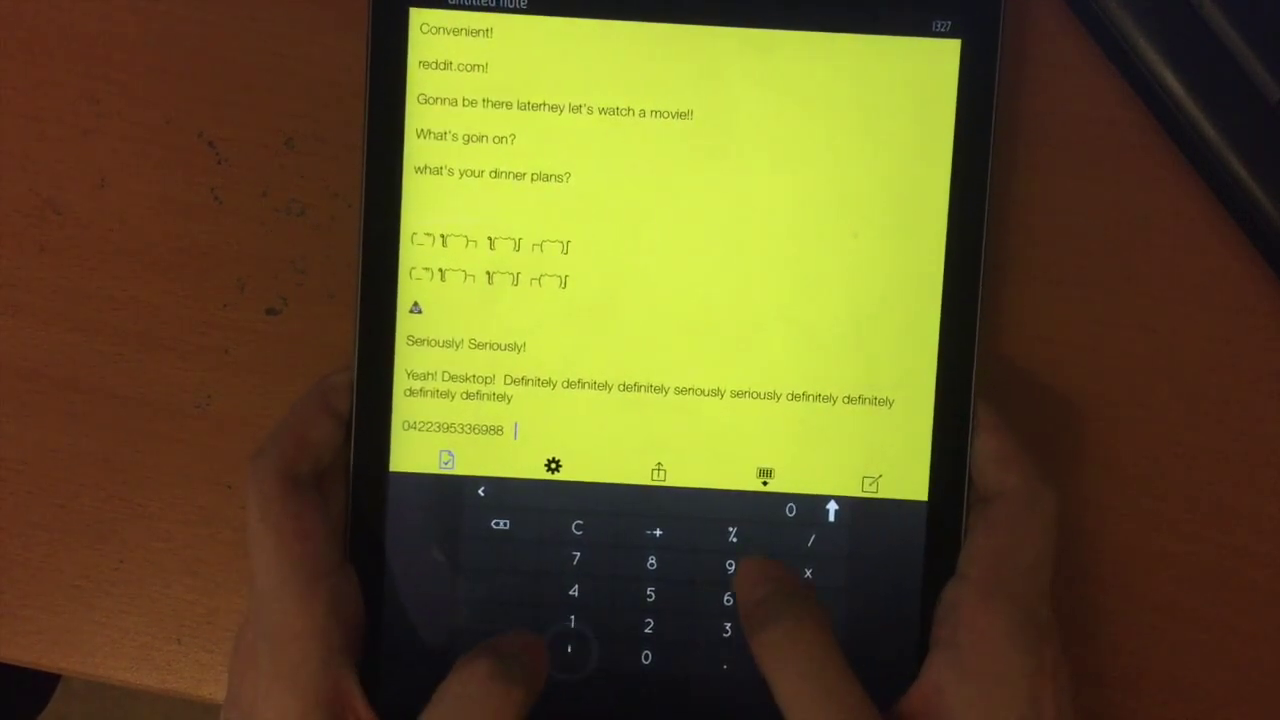
pyautogui.click(838, 508)
pyautogui.press('Return')
pyautogui.write("Nice right? Indeed it's amazing")
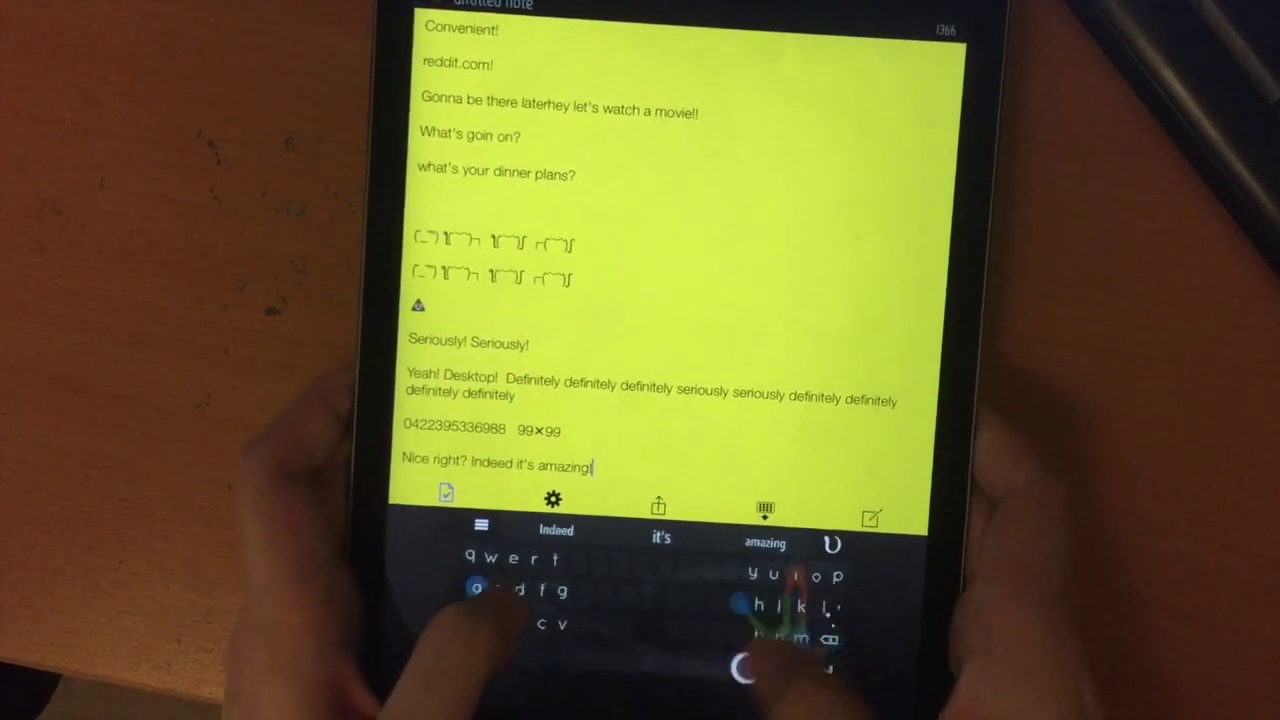
pyautogui.write('! Lovely')
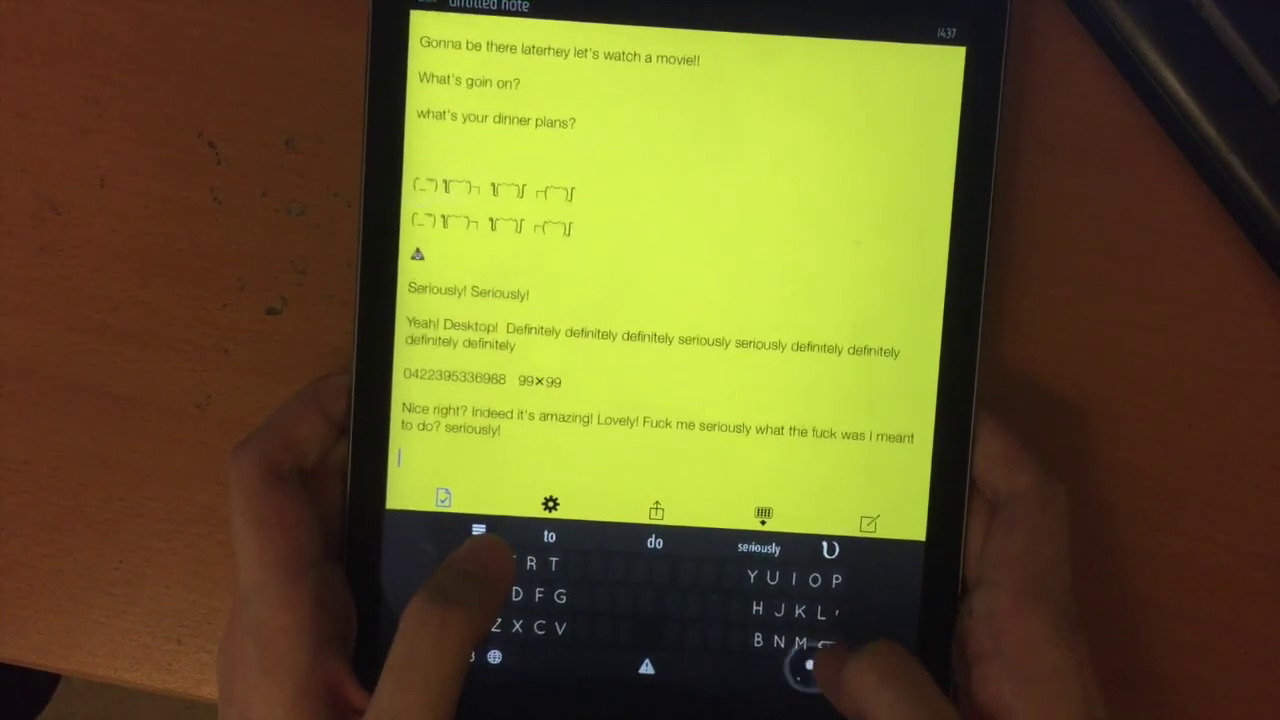
# End the line with 'Love!' and apply the blue aqua animal keyboard theme.
pyautogui.press('BackSpace')
pyautogui.press('BackSpace')
pyautogui.press('BackSpace')
pyautogui.press('BackSpace')
pyautogui.press('BackSpace')
pyautogui.press('BackSpace')
pyautogui.press('BackSpace')
pyautogui.press('BackSpace')
pyautogui.press('BackSpace')
pyautogui.press('BackSpace')
pyautogui.press('BackSpace')
pyautogui.press('BackSpace')
pyautogui.press('BackSpace')
pyautogui.press('BackSpace')
pyautogui.press('BackSpace')
pyautogui.write('!')
pyautogui.press('Return')
pyautogui.click(586, 604)
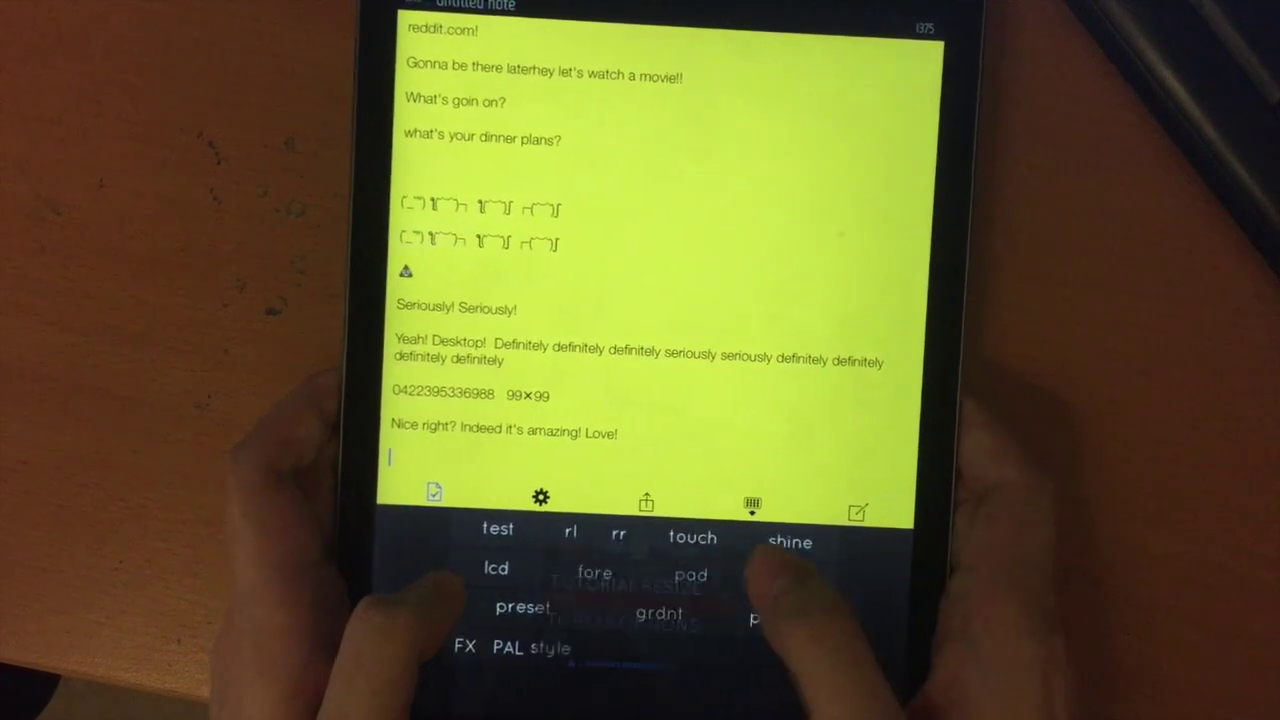
pyautogui.click(500, 654)
pyautogui.write('thy')
# Turn on battery-saving mode, then type 'This is the battery saving mode! You can still type'.
pyautogui.click(641, 665)
pyautogui.click(690, 655)
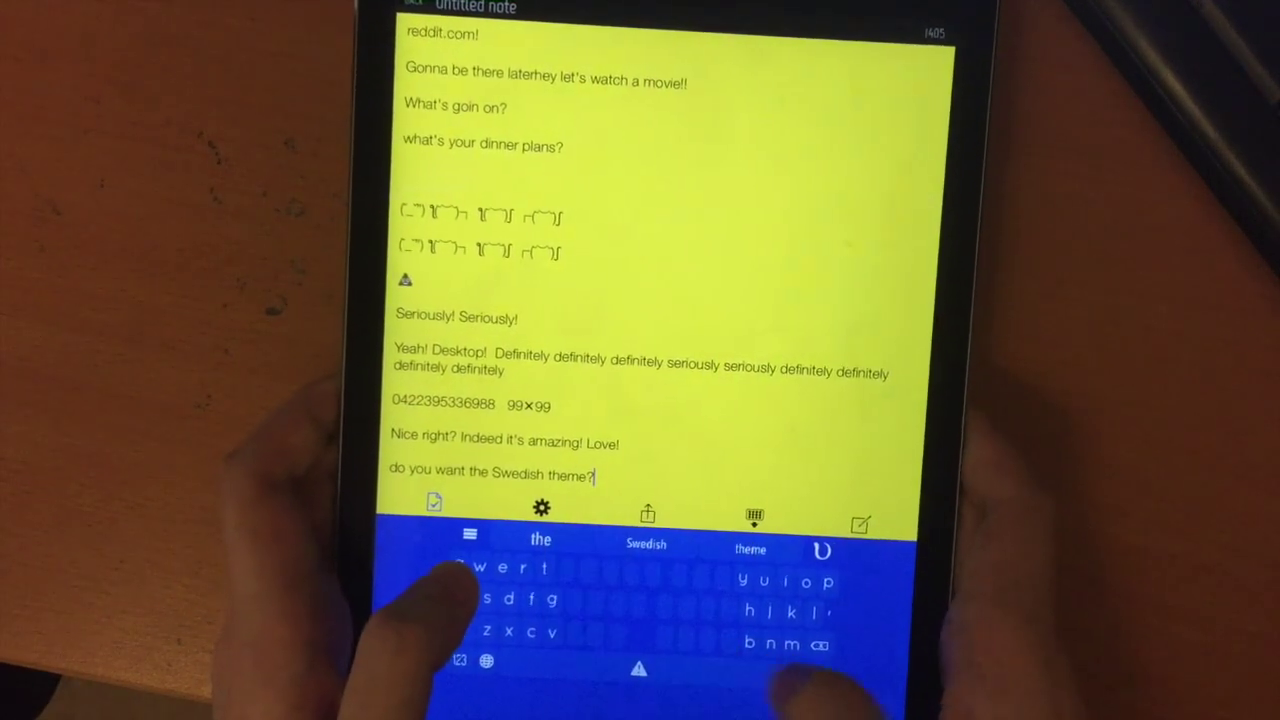
pyautogui.write('baby')
pyautogui.write('saving')
pyautogui.write('! You can')
pyautogui.write(' still type s')
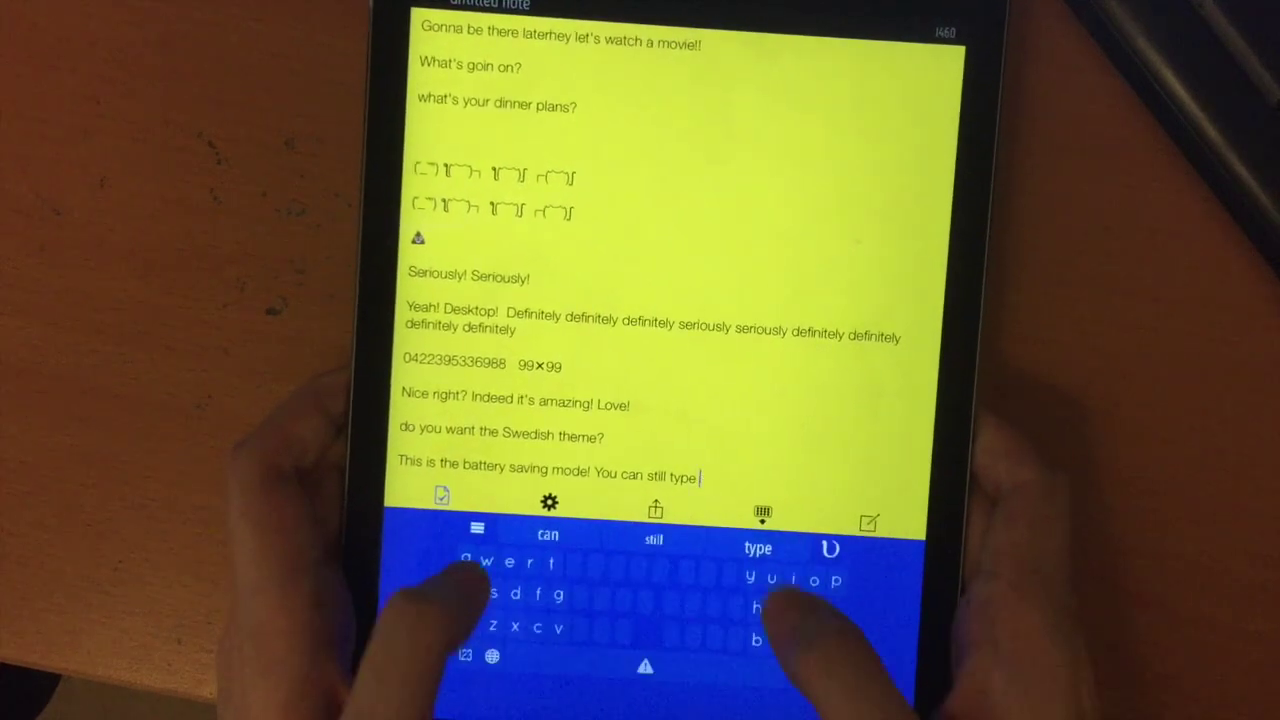